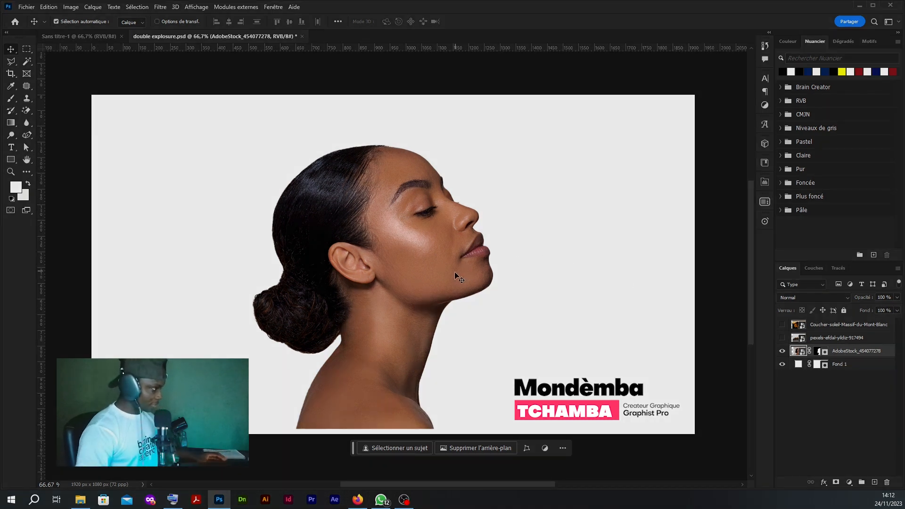
Convert the masked AdobeStock_454077278 portrait layer to a smart object and enlarge the portrait slightly
mouse_move(454, 268)
left_mouse_down()
mouse_move(458, 256)
mouse_move(456, 273)
left_mouse_up()
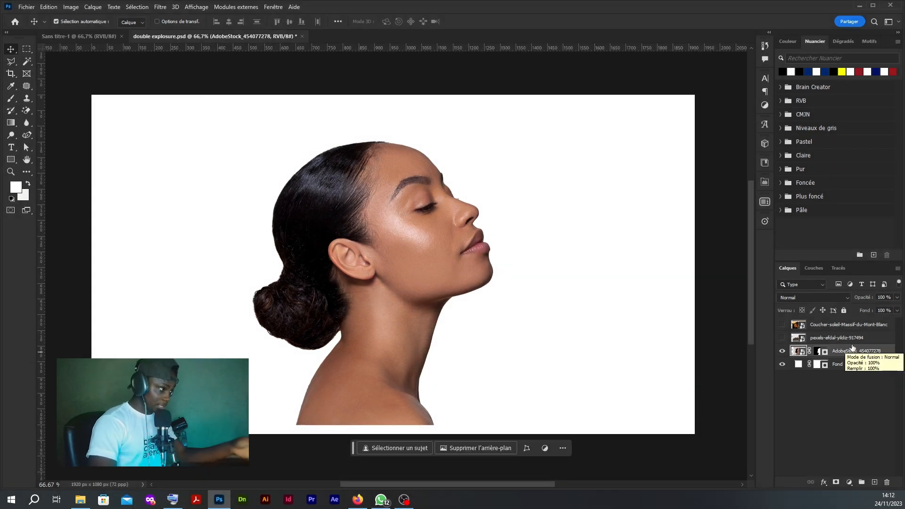
right_click(853, 349)
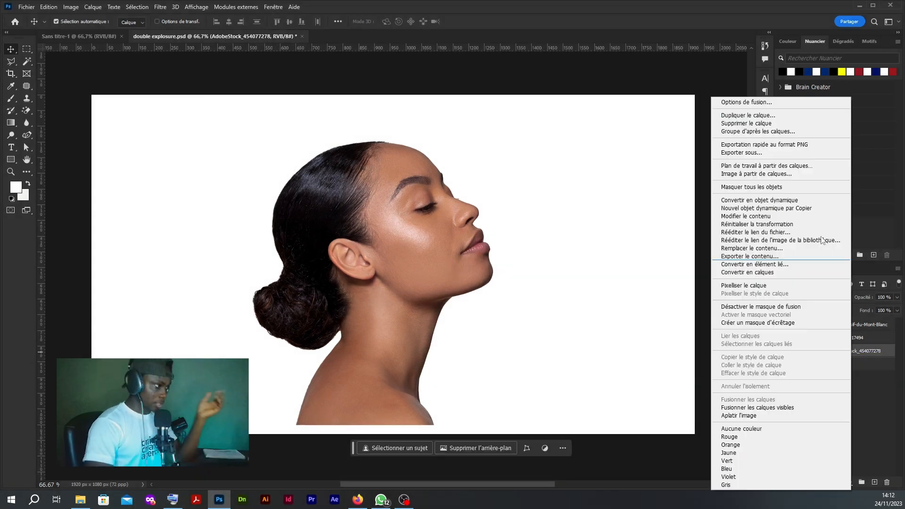
left_click(781, 201)
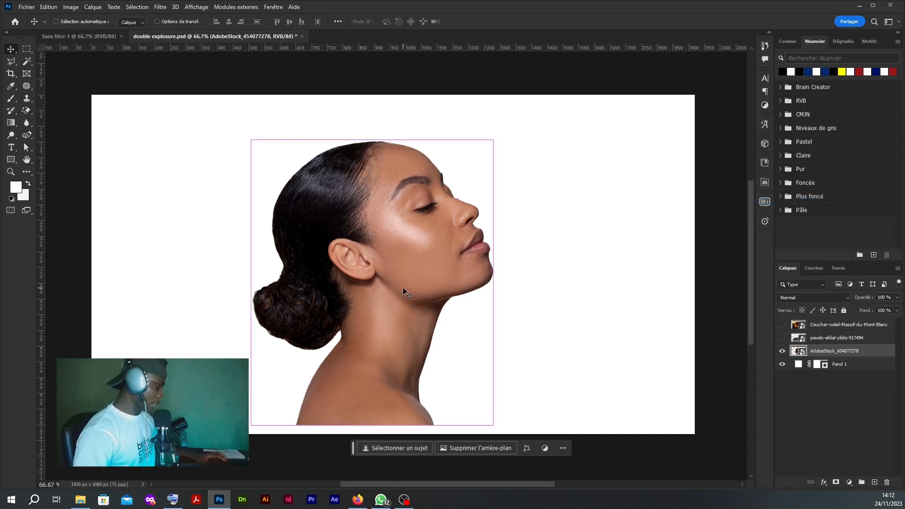
key("ctrl+t")
left_click_drag(512, 122, 511, 121)
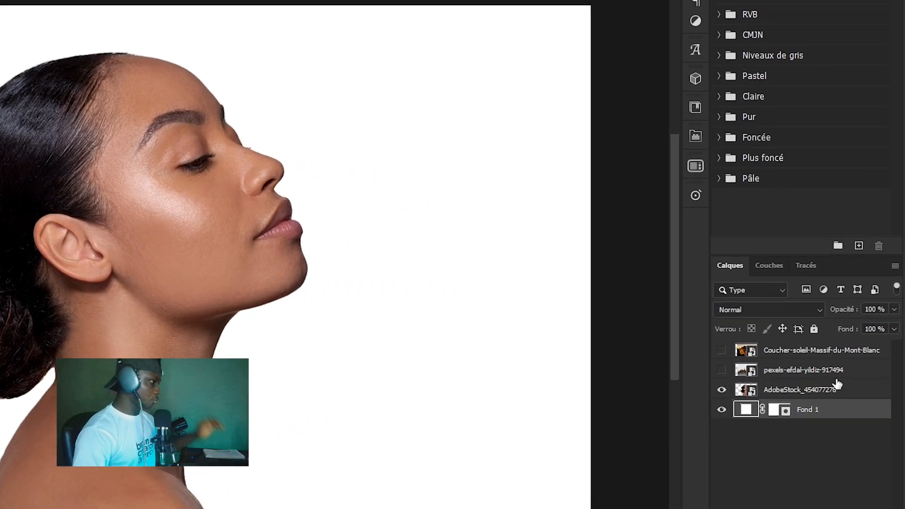
Show the forest image layer pexels-efdal-yildiz-917494 and keep the mountain sunset layer hidden
left_click(856, 340)
left_click(719, 371)
left_click(720, 371)
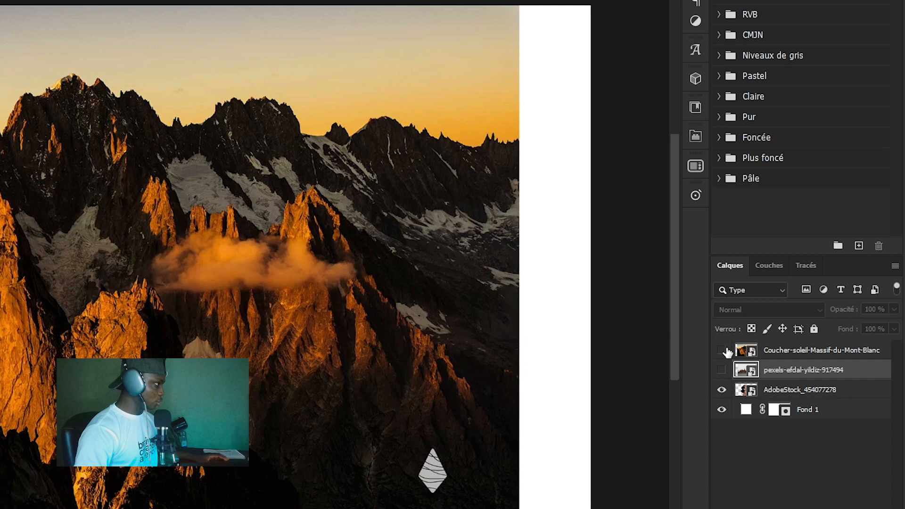
left_click(722, 351)
left_click(722, 370)
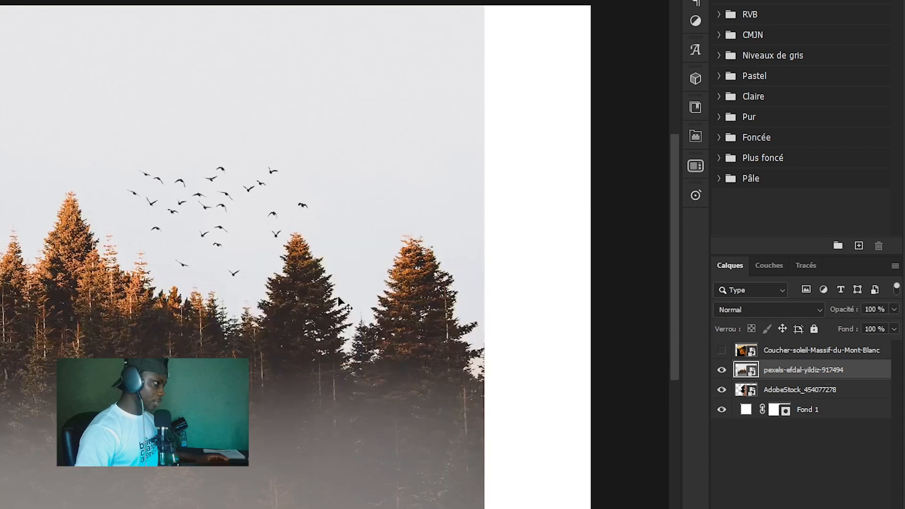
Practise applying and releasing the forest layer's clipping mask on the portrait layer below it
left_click(839, 379, "alt")
right_click(871, 383)
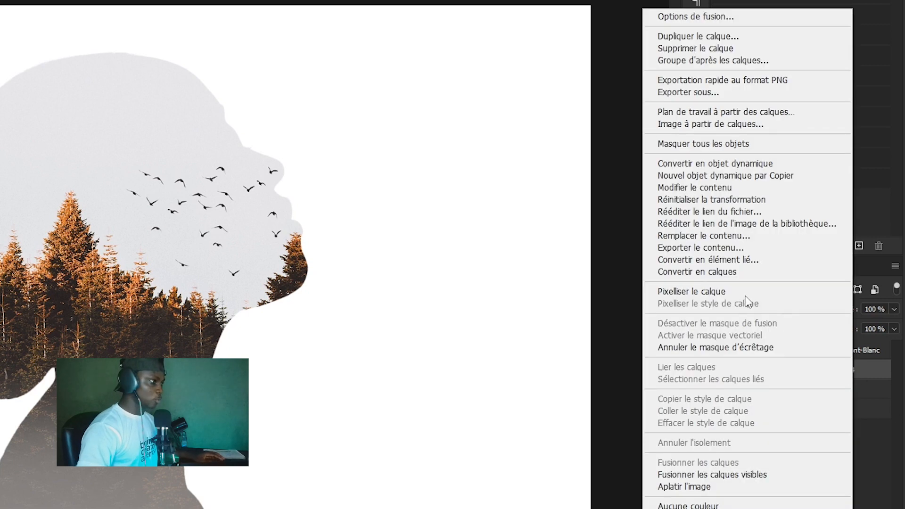
left_click(740, 348)
left_click(854, 386, "alt")
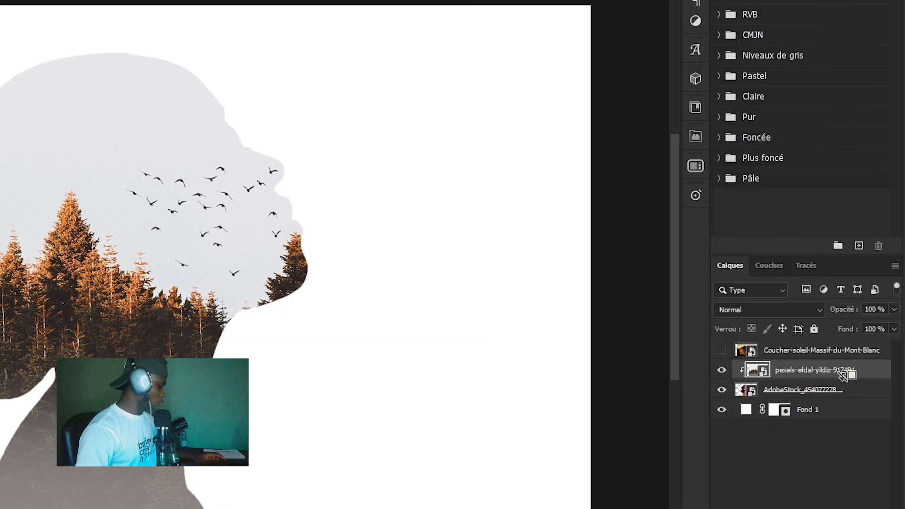
left_click(859, 378, "alt")
left_click(847, 379, "alt")
left_click_drag(125, 321, 125, 310)
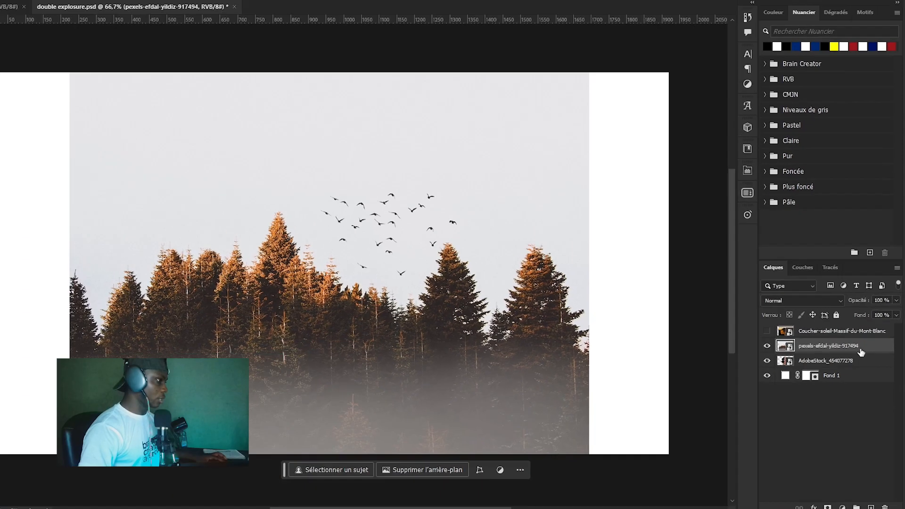
Shift the forest image slightly upward within the portrait silhouette and add a layer mask to it
left_click_drag(385, 299, 400, 291)
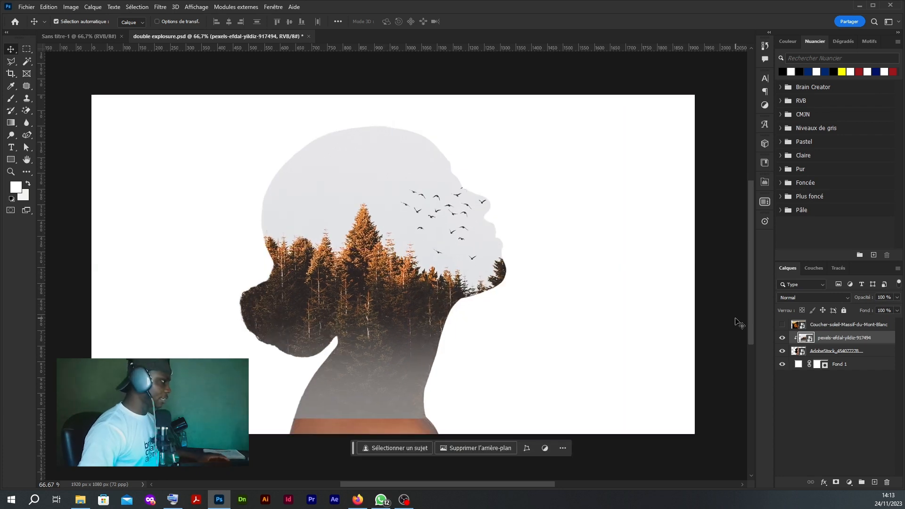
left_click(823, 338)
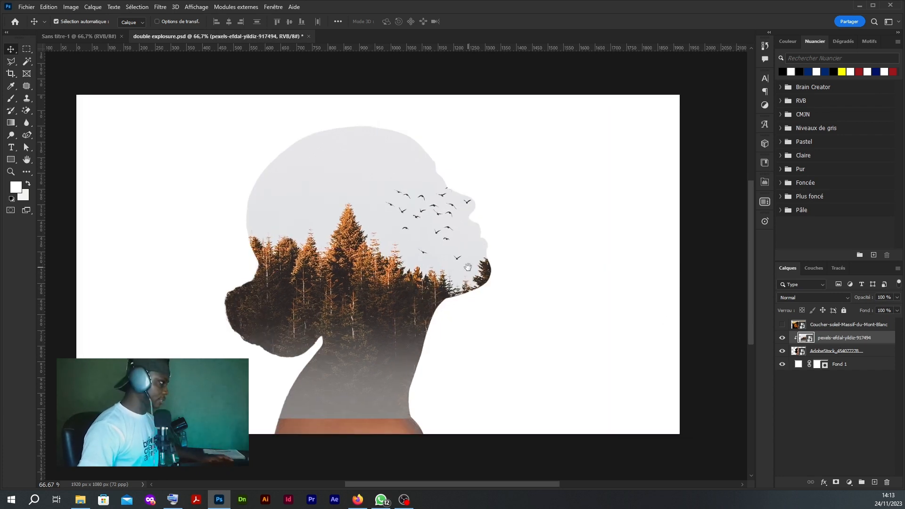
left_click_drag(468, 267, 499, 262)
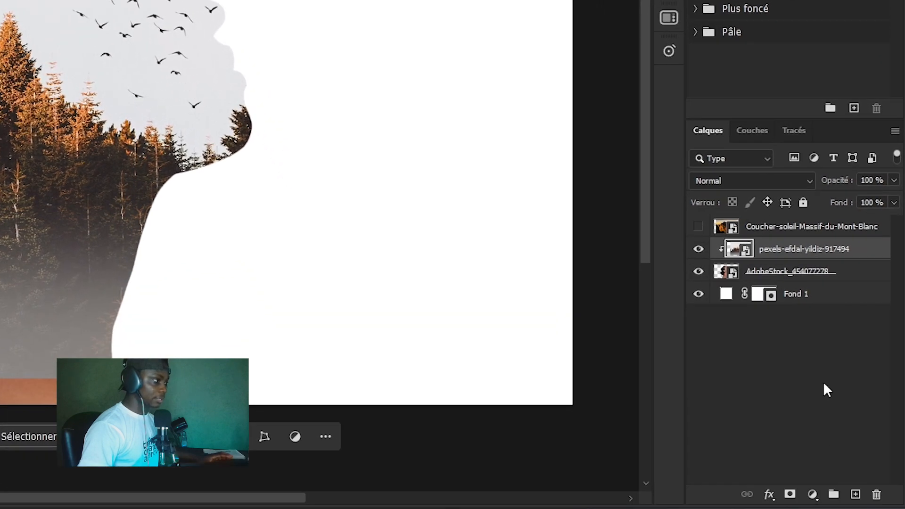
left_click(789, 494)
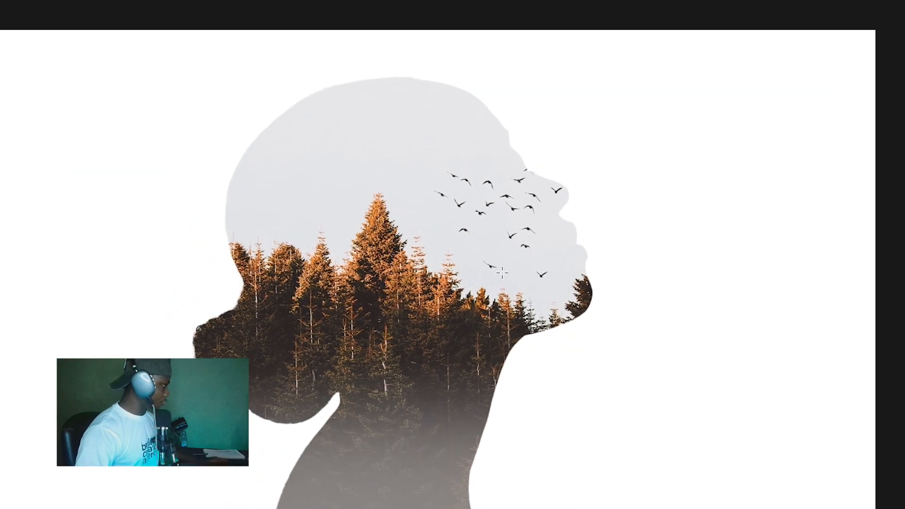
Set up the Brush tool with a soft round tip at size 1005
right_click(15, 145)
left_click(381, 243)
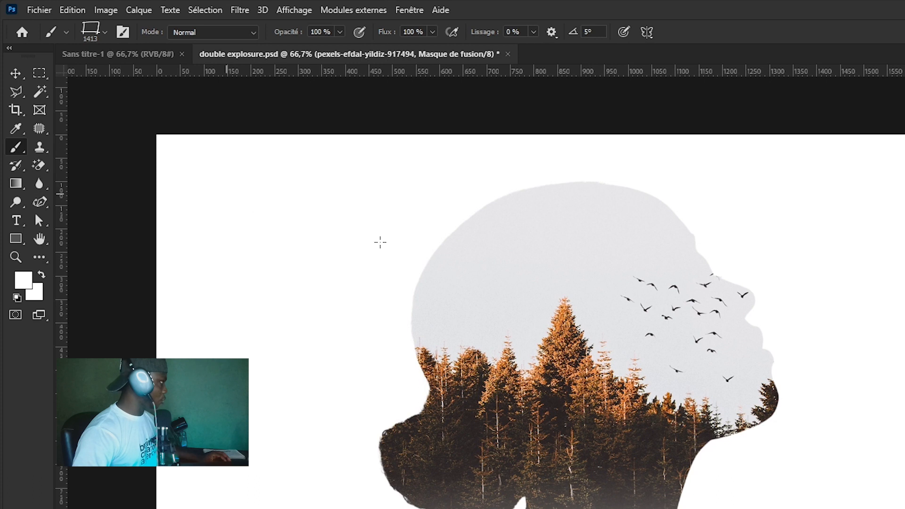
mouse_move(570, 322)
left_mouse_down()
mouse_move(533, 321)
mouse_move(544, 322)
left_mouse_up()
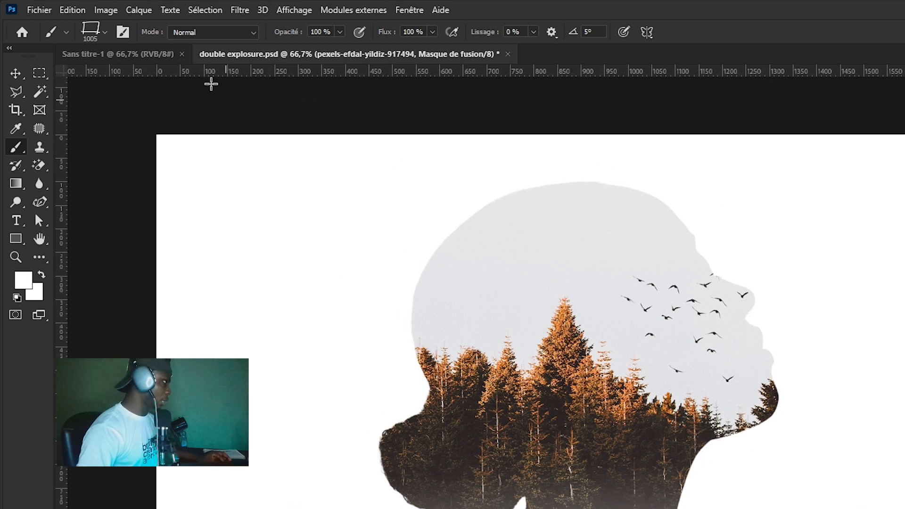
left_click(105, 32)
left_click(103, 169)
left_click(754, 75)
scroll(754, 94, "down", 7)
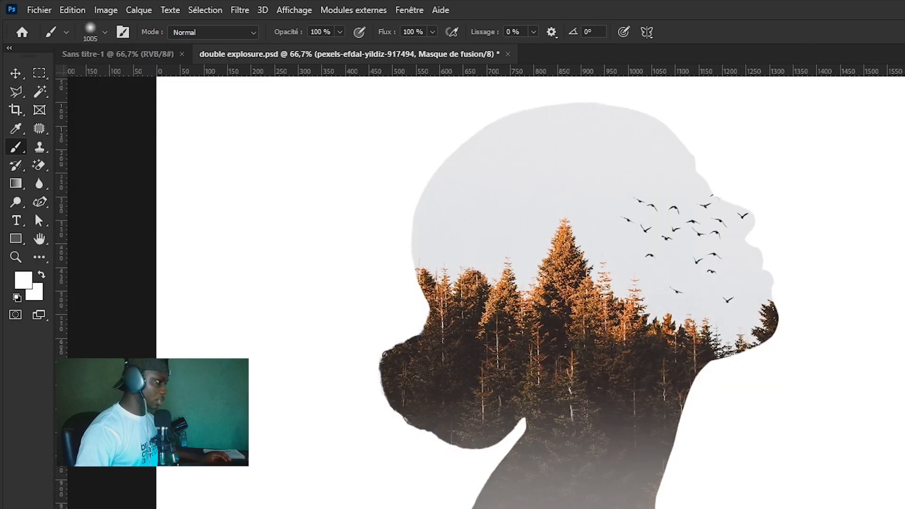
Reset the colours to black and white and paint black on the forest layer's mask over the neck and shoulders
left_click(23, 280)
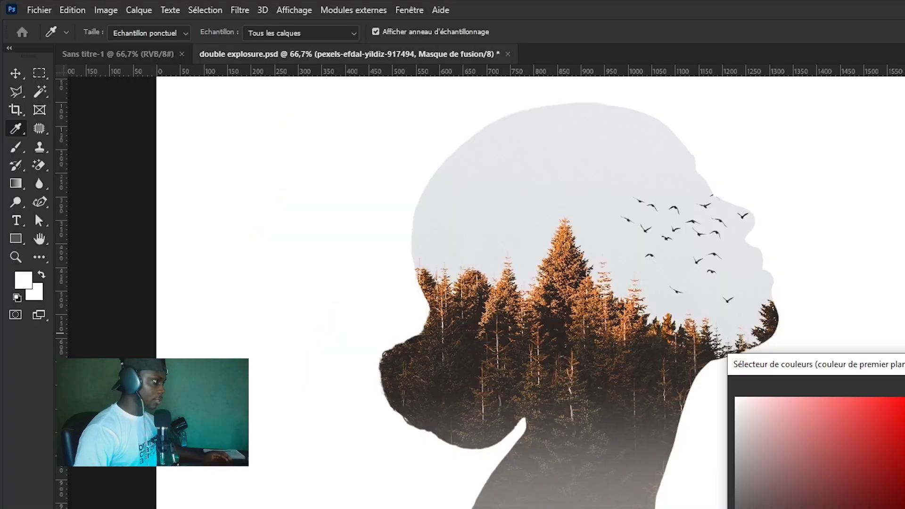
key("Return")
key("d")
scroll(471, 418, "down", 2)
left_click_drag(547, 456, 485, 458)
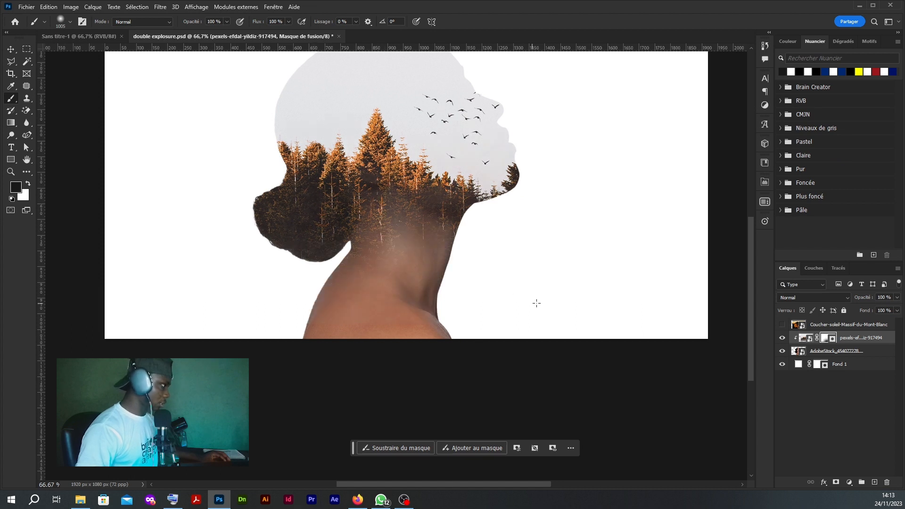
Paint black on the forest layer's mask to reveal the face, reducing the brush size to 501 for the profile
scroll(533, 292, "up", 3)
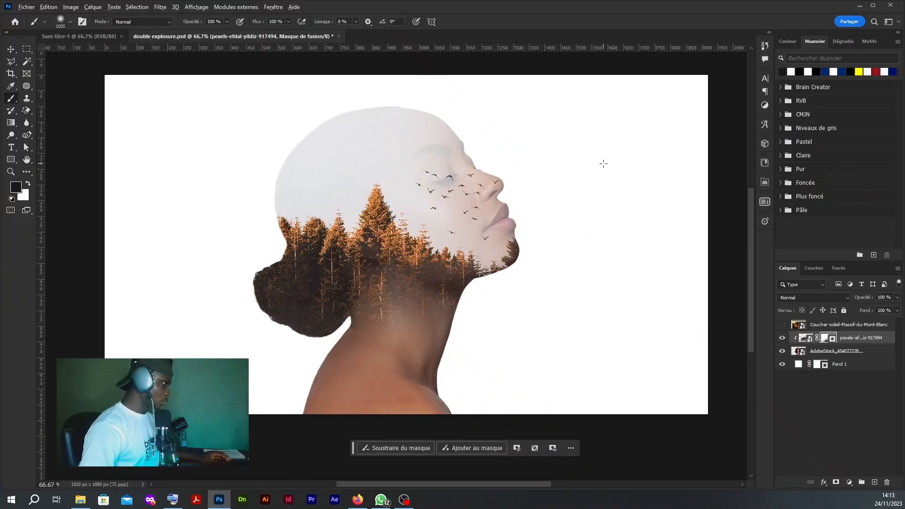
left_click_drag(603, 164, 486, 205)
right_click(485, 205, "alt")
mouse_move(647, 172)
left_mouse_down()
mouse_move(589, 198)
mouse_move(600, 189)
left_mouse_up()
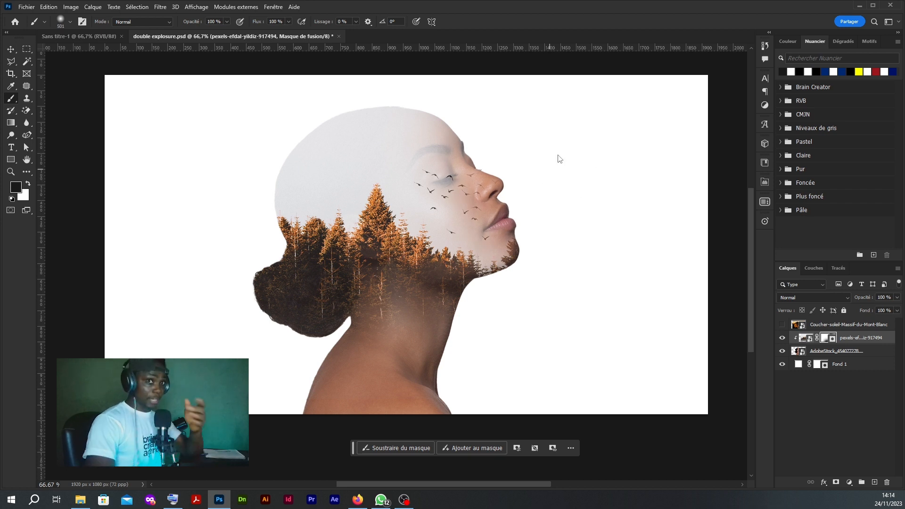
Show the Coucher-soleil-Massif-du-Mont-Blanc layer and rotate the mountain image 180°
left_click(882, 329)
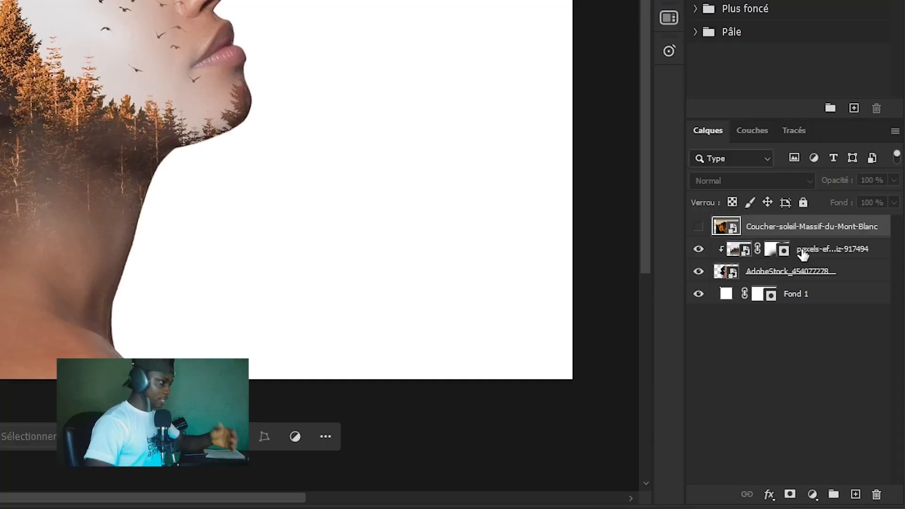
left_click(699, 227)
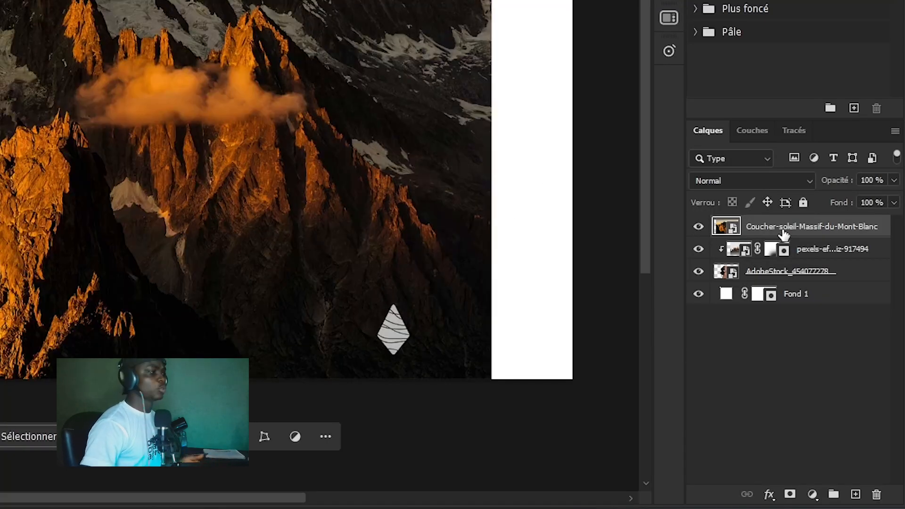
key("ctrl+t")
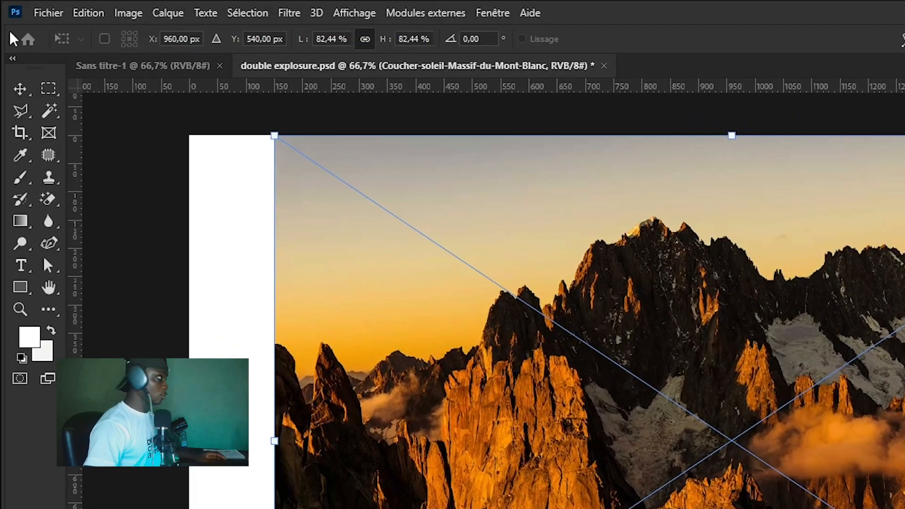
left_click(87, 13)
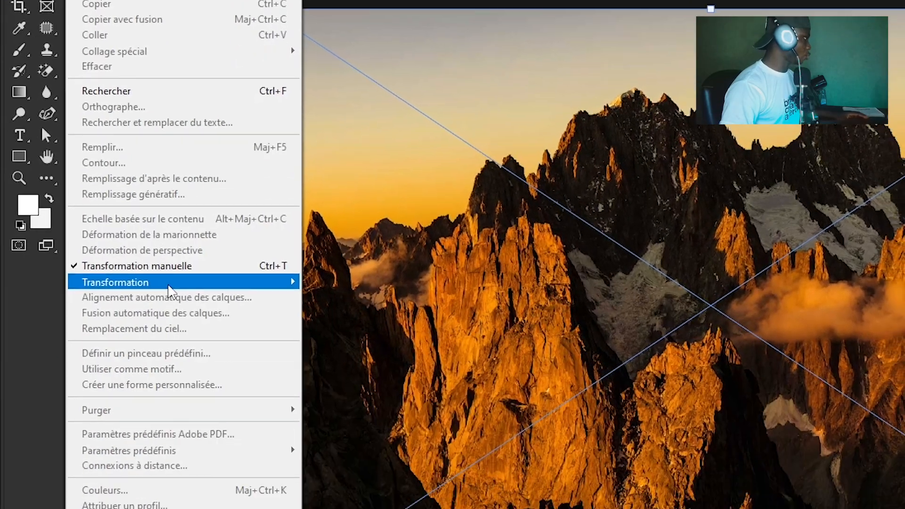
mouse_move(170, 285)
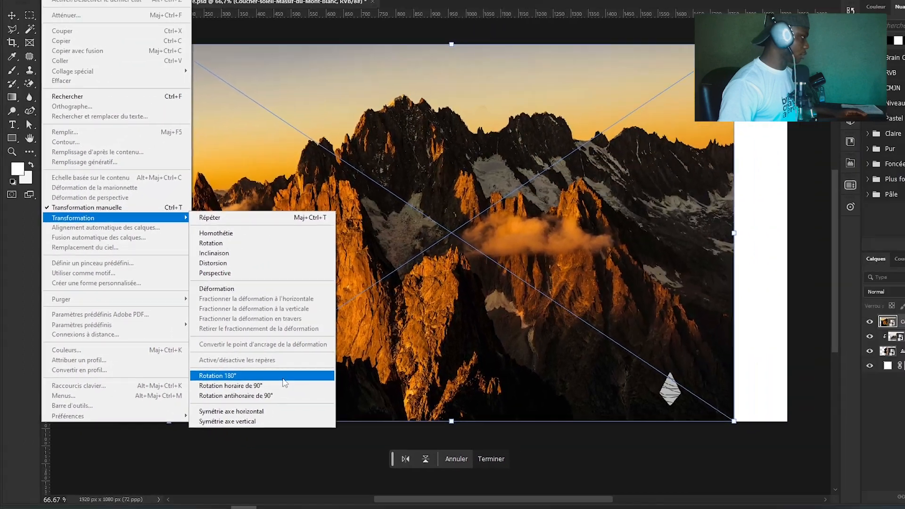
left_click(415, 389)
left_click(549, 22)
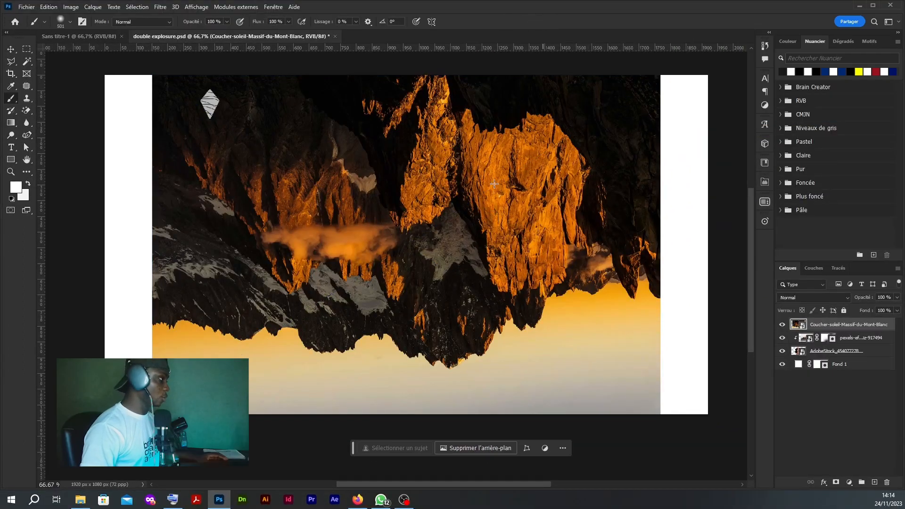
Move the mountain image down over the neck area and clip its layer to the portrait
left_click_drag(449, 181, 448, 389)
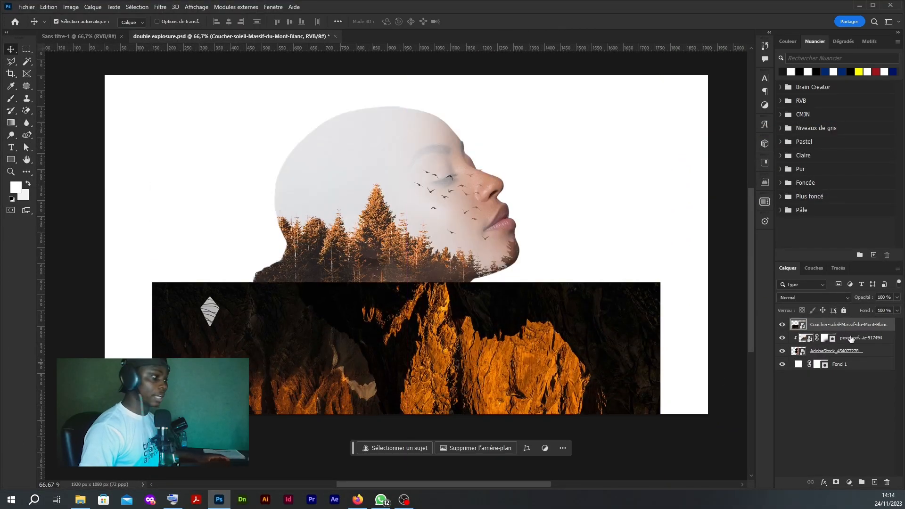
left_click(841, 327, "alt")
left_click_drag(473, 337, 409, 331)
Scale the clipped mountain image down and reposition it over the neck and shoulders
key("ctrl+t")
left_click_drag(619, 287, 578, 320)
left_click_drag(458, 342, 468, 318)
left_click(548, 20)
Add a layer mask to the mountain layer and brush black along its upper edge to blend it into the trees
left_click(837, 482)
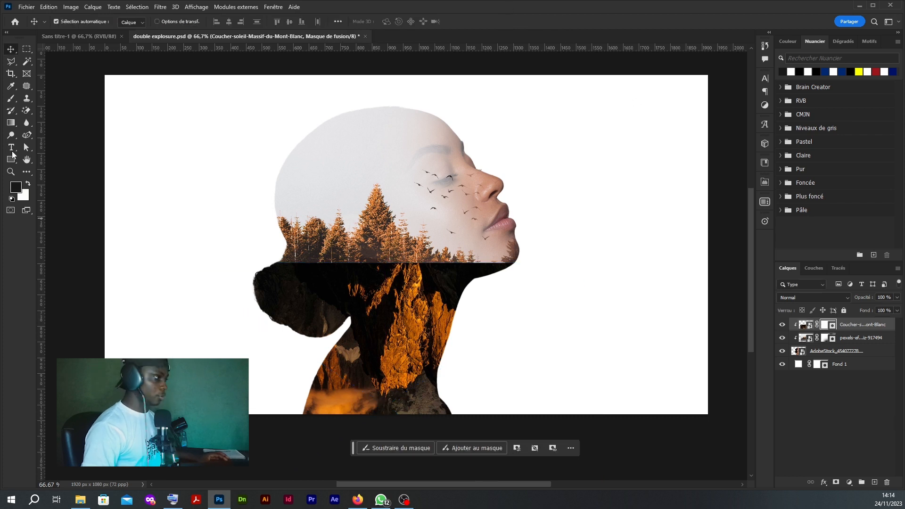
left_click(12, 99)
mouse_move(510, 257)
left_mouse_down()
mouse_move(358, 245)
mouse_move(254, 251)
mouse_move(304, 238)
left_mouse_up()
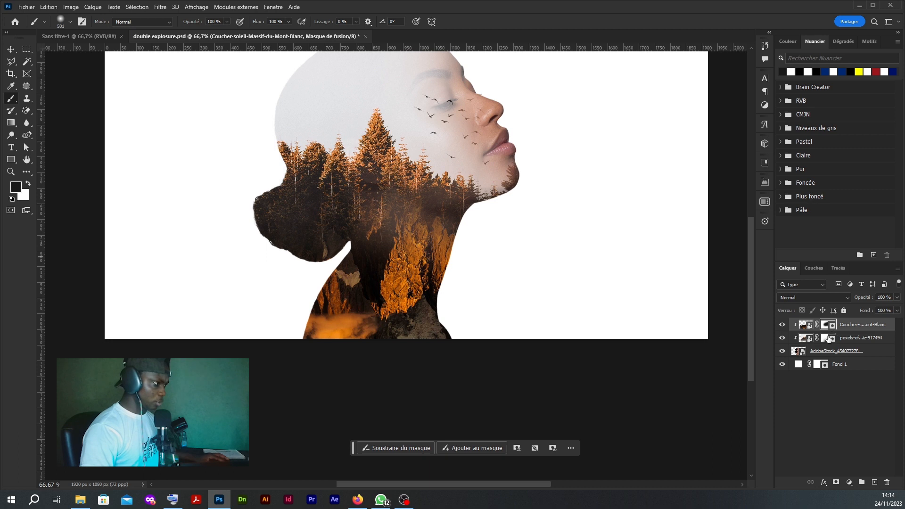
Paint white on the forest layer's mask to bring back more of the forest image over the face and lower trees
left_click(828, 339)
right_click(15, 125)
left_click(11, 87)
left_click(13, 99)
right_click(12, 99)
left_click(52, 98)
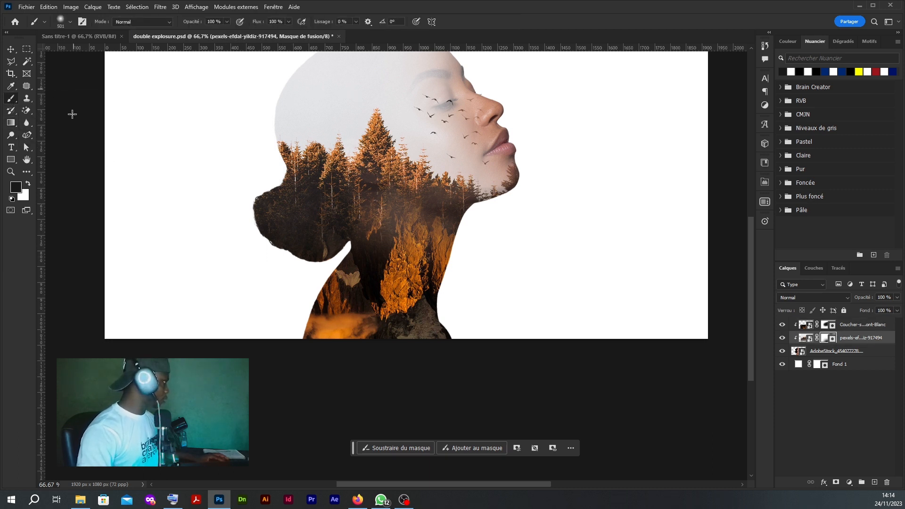
left_click(28, 184)
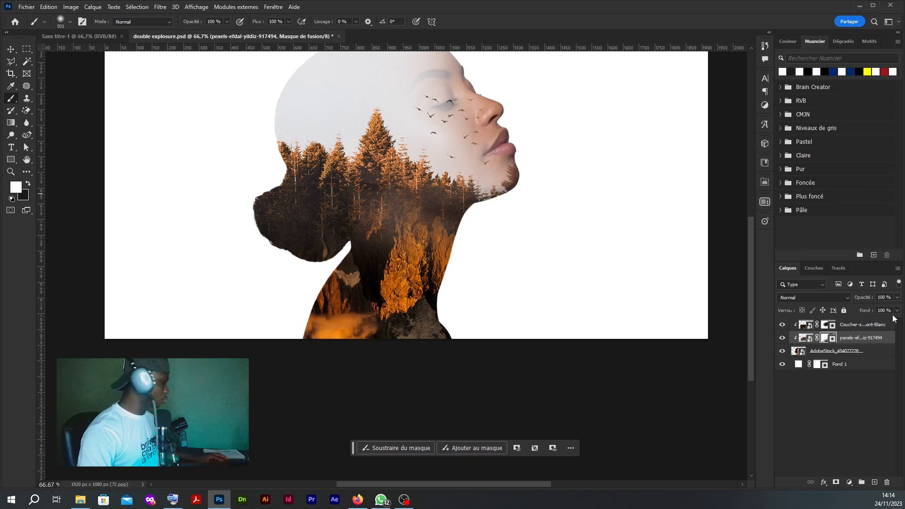
mouse_move(504, 173)
left_mouse_down()
mouse_move(461, 112)
mouse_move(392, 148)
left_mouse_up()
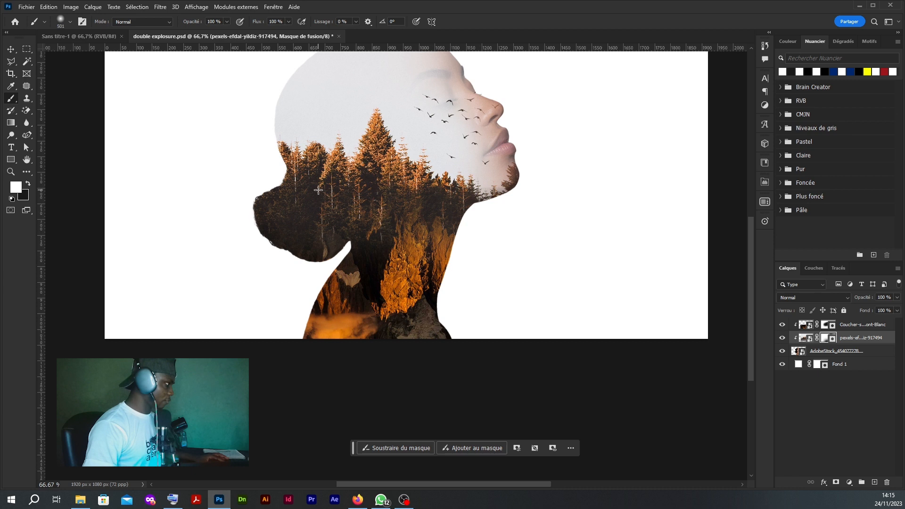
scroll(397, 171, "up", 3)
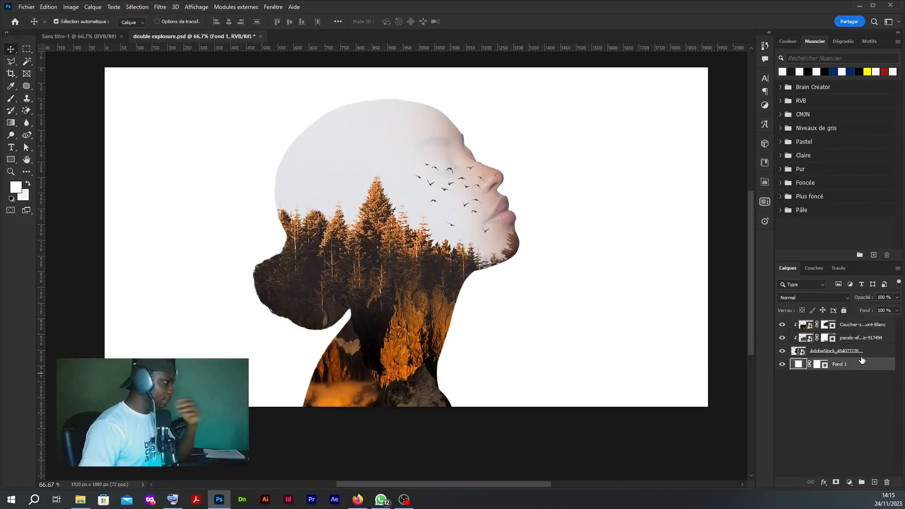
Add a Black & White adjustment layer clipped to the portrait and select the Fond 1 background layer
left_click(861, 357)
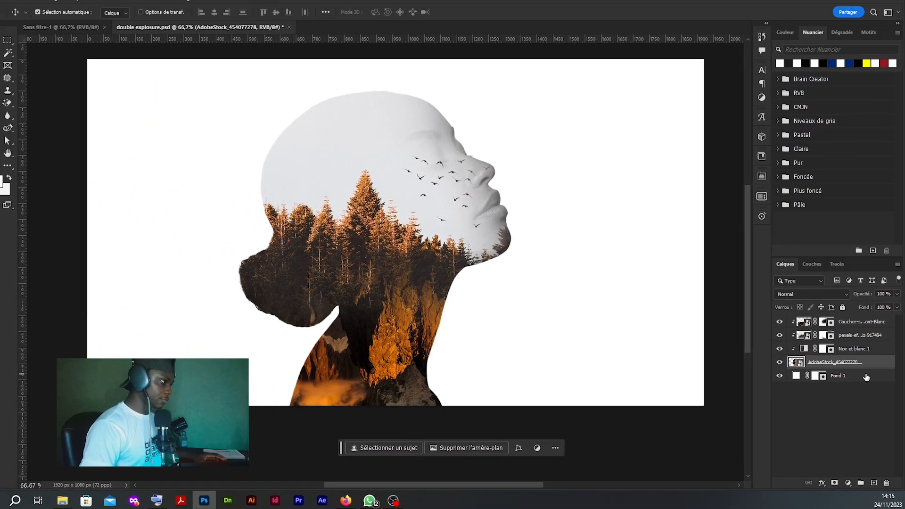
left_click(848, 340)
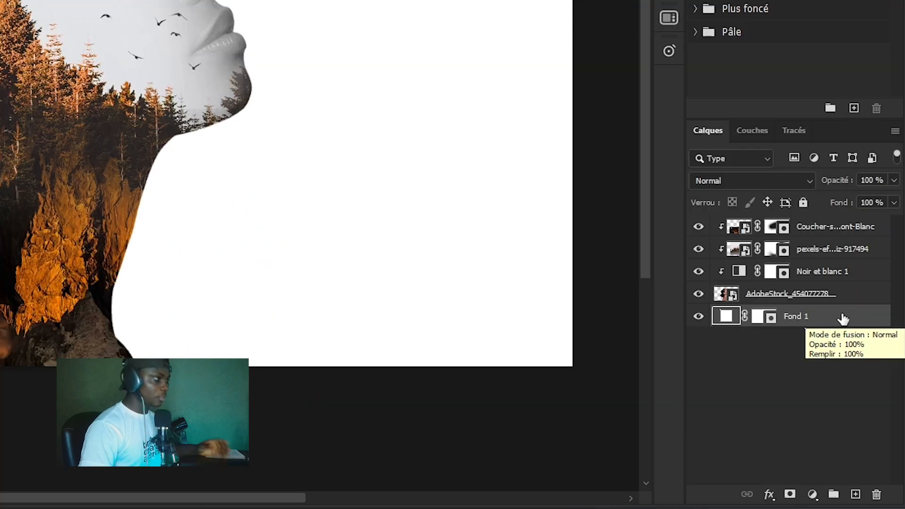
Add a solid color fill layer in light grey #e6e6e8 above the Fond 1 background layer
left_click(813, 494)
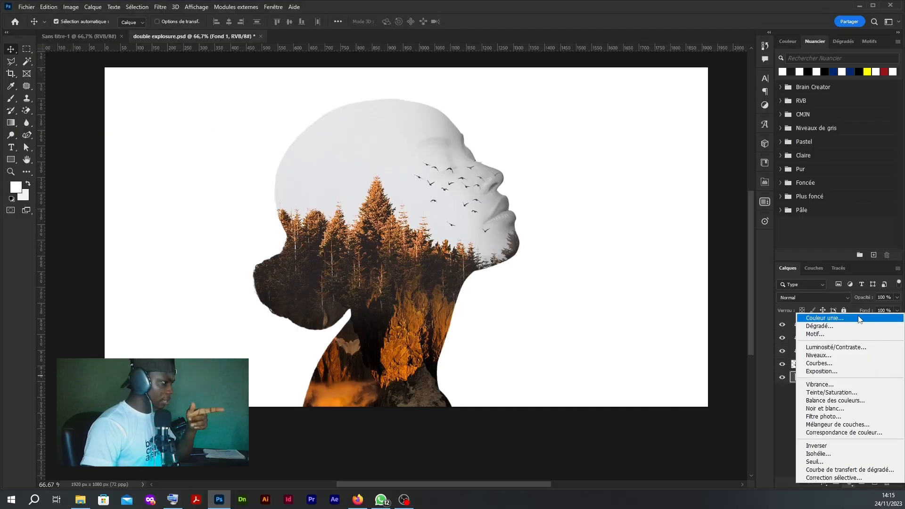
left_click(859, 320)
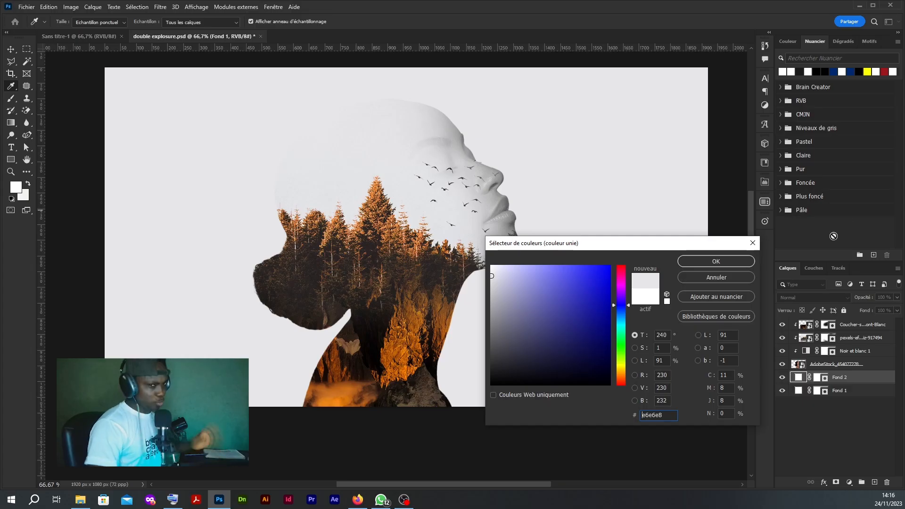
key("Return")
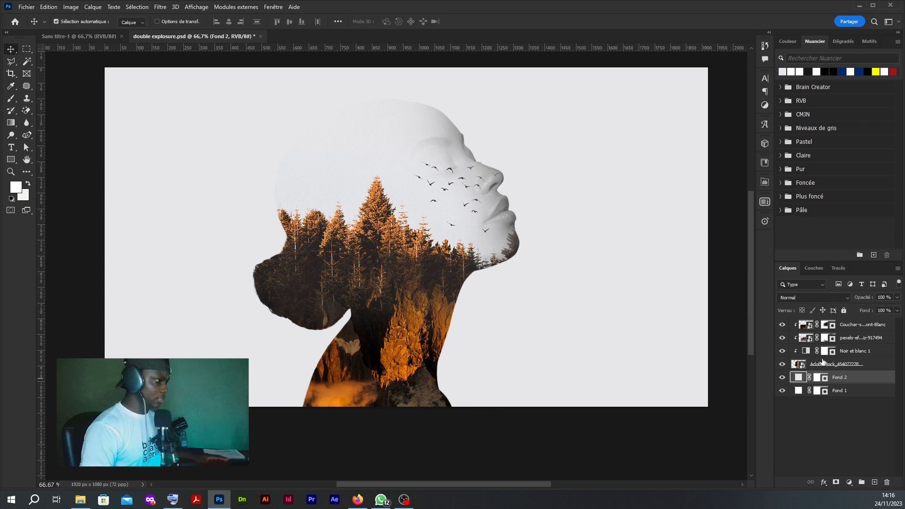
Brush black on the forest layer's mask over the front of the face to reveal the portrait's features
left_click(830, 338)
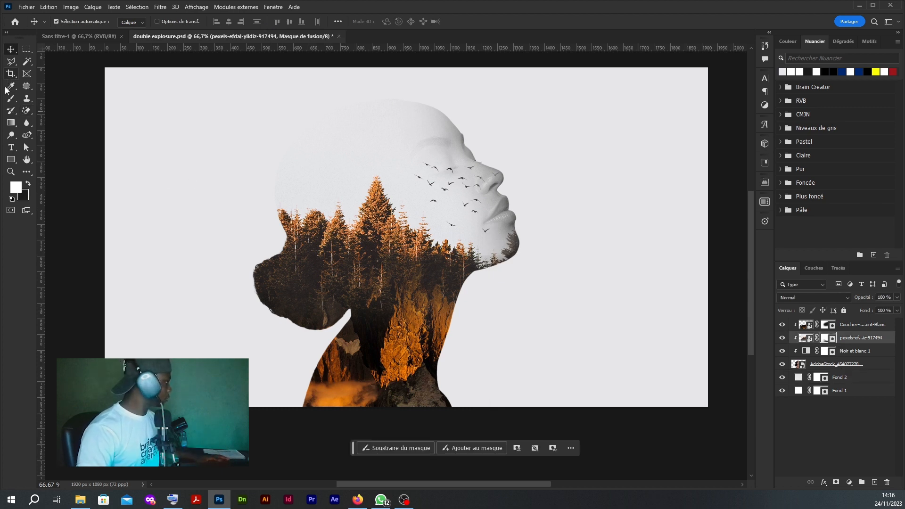
left_click(11, 85)
left_click(10, 99)
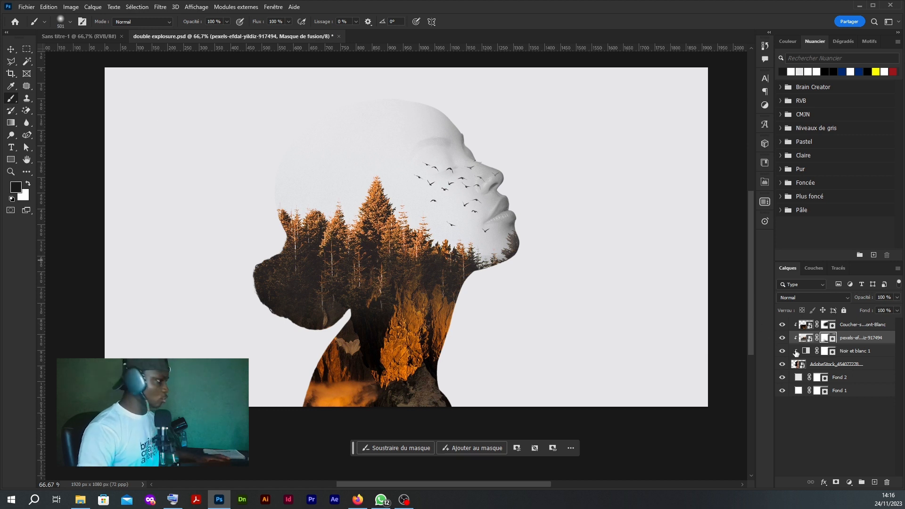
mouse_move(498, 159)
left_mouse_down()
mouse_move(518, 185)
mouse_move(500, 111)
mouse_move(494, 140)
mouse_move(521, 146)
left_mouse_up()
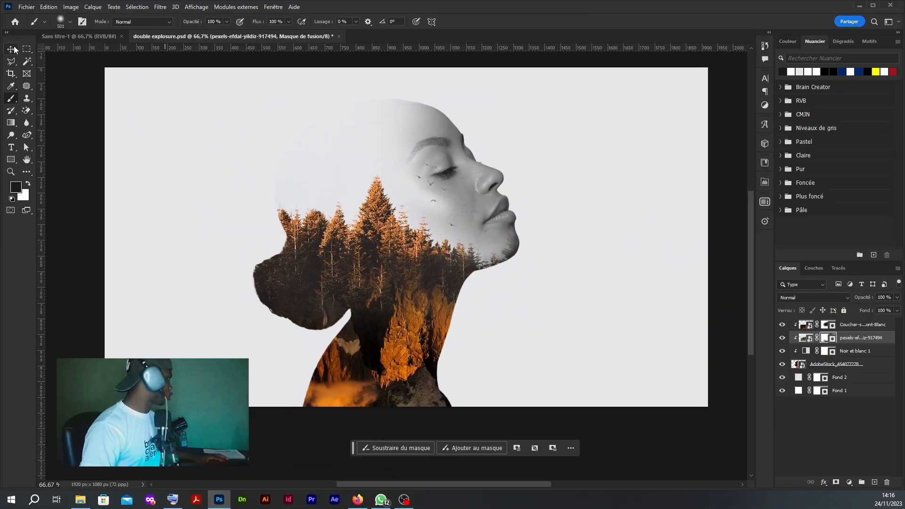
key("v")
left_click(588, 281)
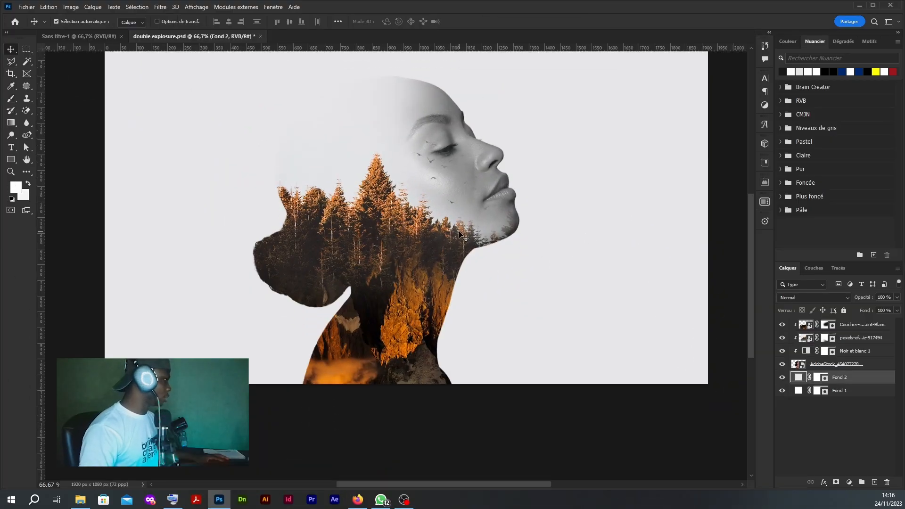
left_click(546, 330)
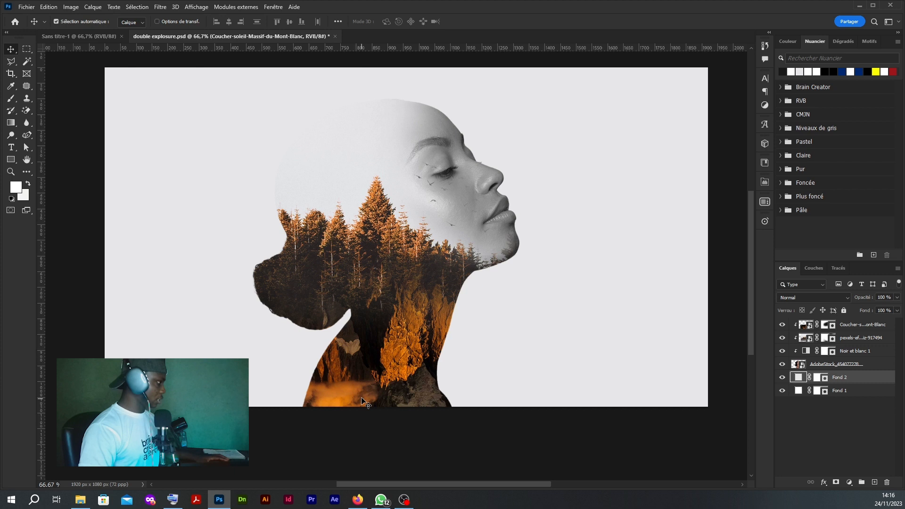
Add a layer mask to the AdobeStock portrait layer and brush black along the shoulders to fade them into the background
left_click(837, 364)
left_click(837, 482)
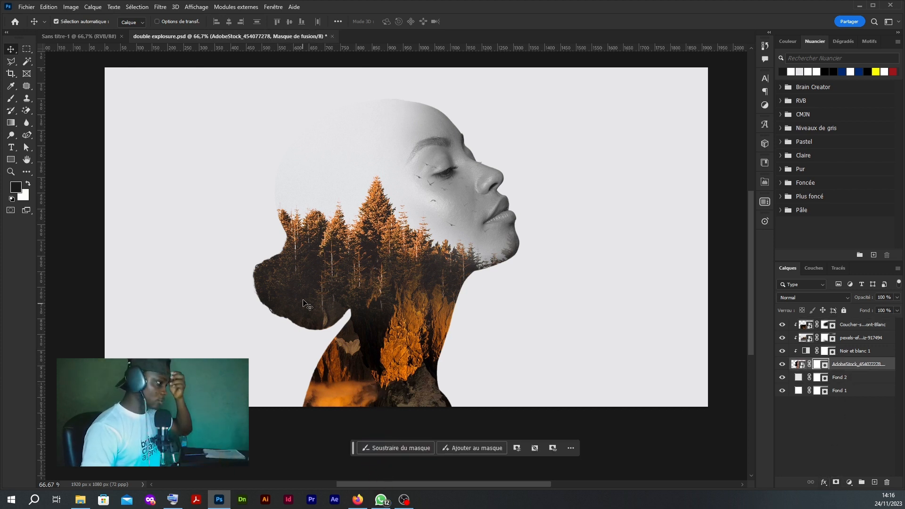
left_click(11, 98)
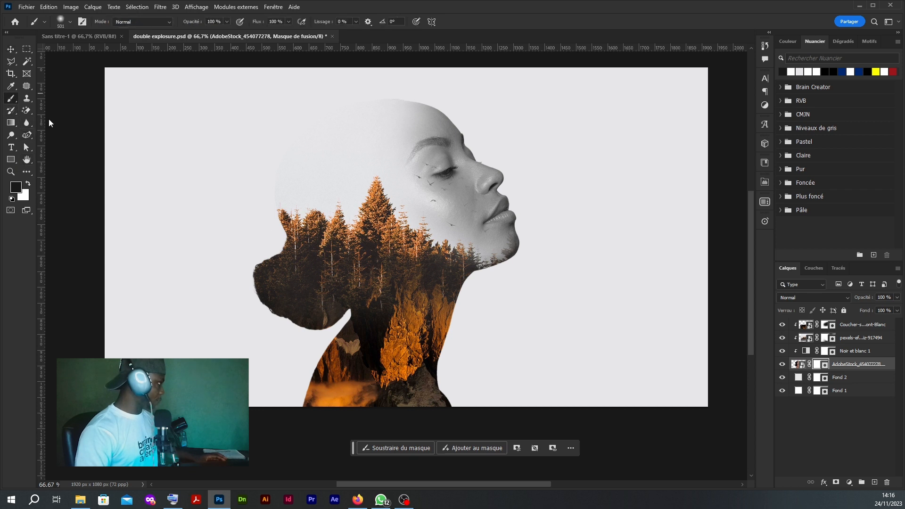
scroll(387, 396, "down", 1)
mouse_move(387, 396)
left_mouse_down()
mouse_move(314, 411)
mouse_move(468, 420)
left_mouse_up()
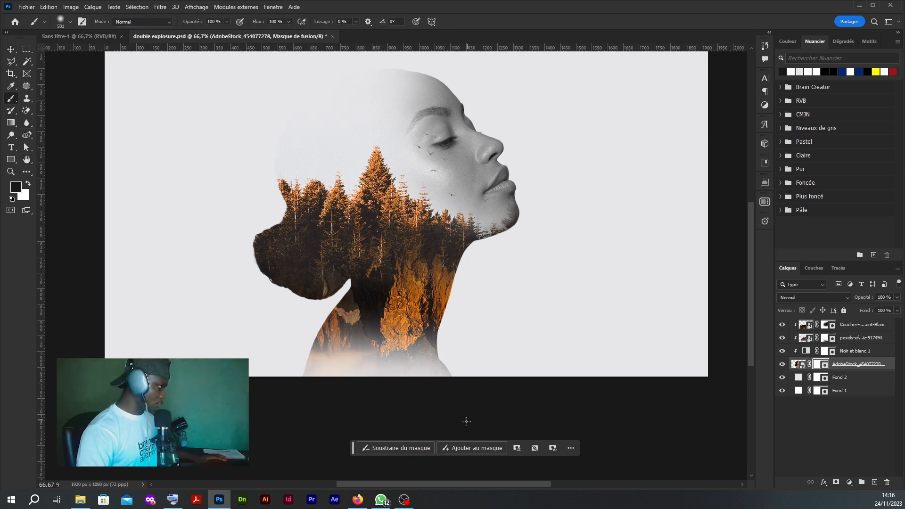
mouse_move(353, 423)
left_mouse_down()
mouse_move(280, 412)
mouse_move(472, 424)
mouse_move(384, 414)
left_mouse_up()
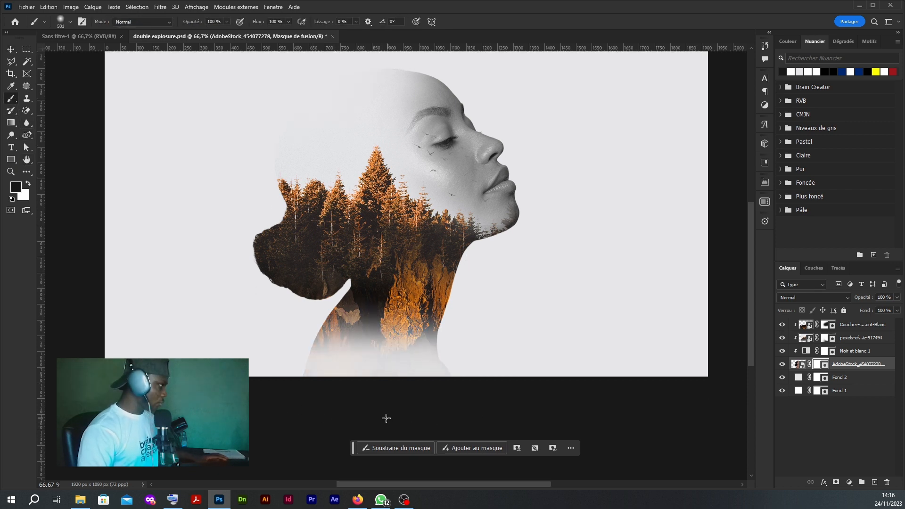
scroll(384, 414, "up", 1)
left_click(10, 50)
Add a Color Balance adjustment layer above the mountain layer with midtones at Cyan–Red +7, Magenta–Green -3 and Yellow–Blue -55
left_click(863, 324)
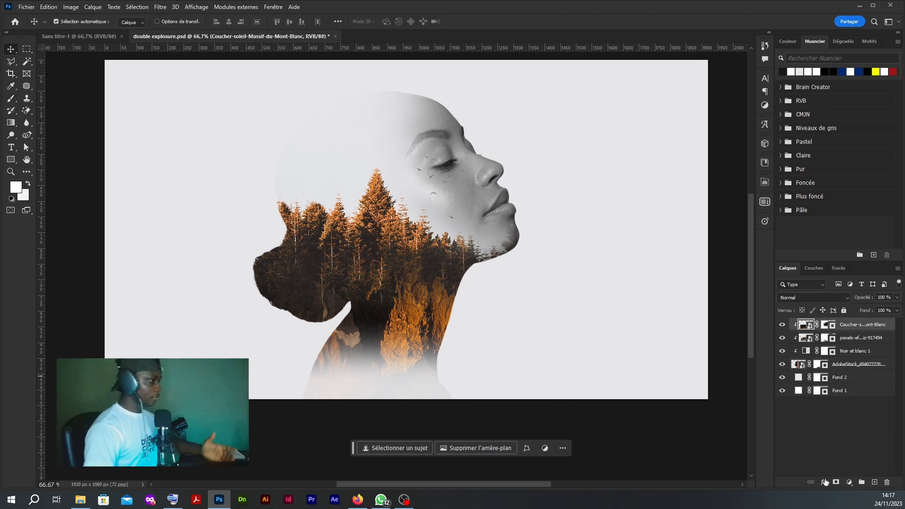
left_click(857, 487)
left_click(848, 377)
left_click_drag(684, 231, 670, 262)
left_click_drag(676, 230, 688, 229)
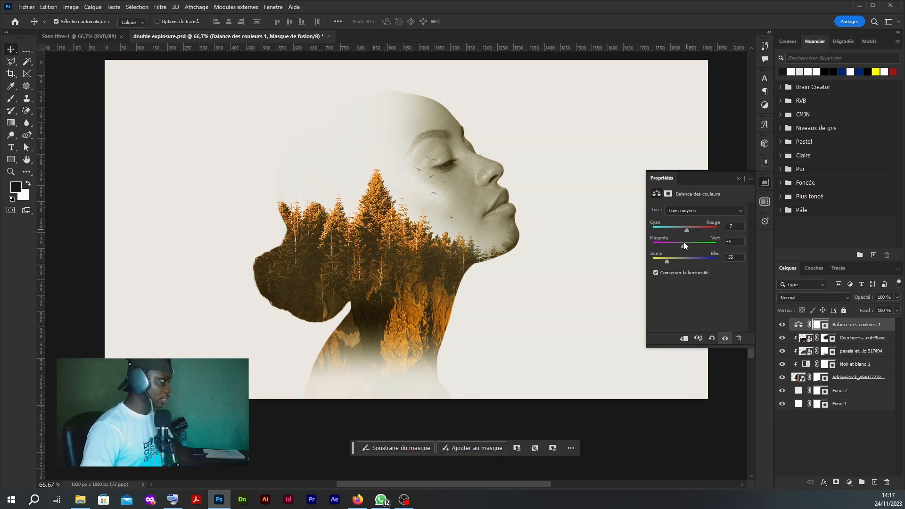
left_click(540, 259)
scroll(533, 261, "up", 2)
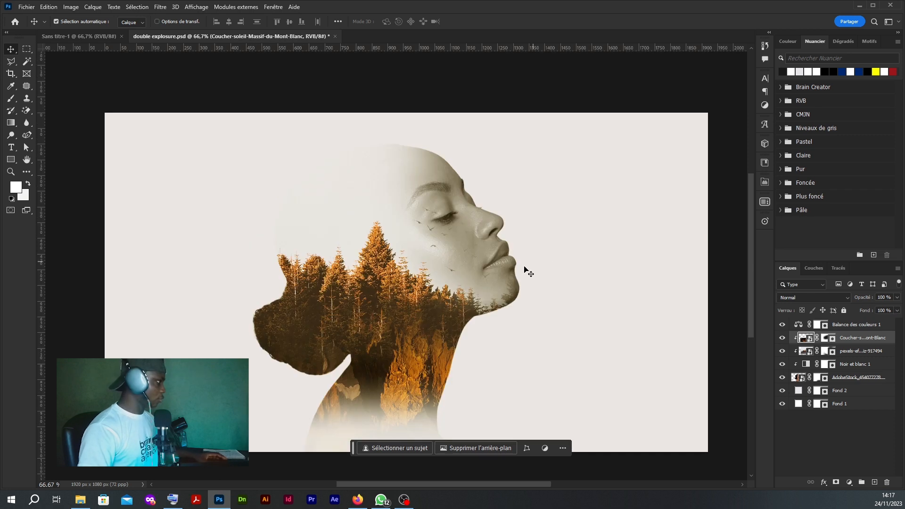
Group all the layers and stamp the visible artwork into a new merged layer above the group
key("ctrl+alt+a")
key("ctrl+g")
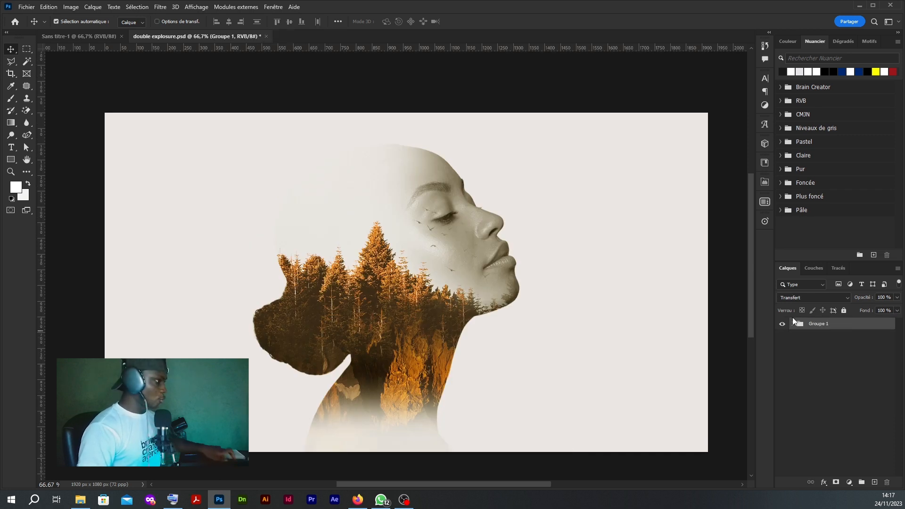
left_click(783, 325)
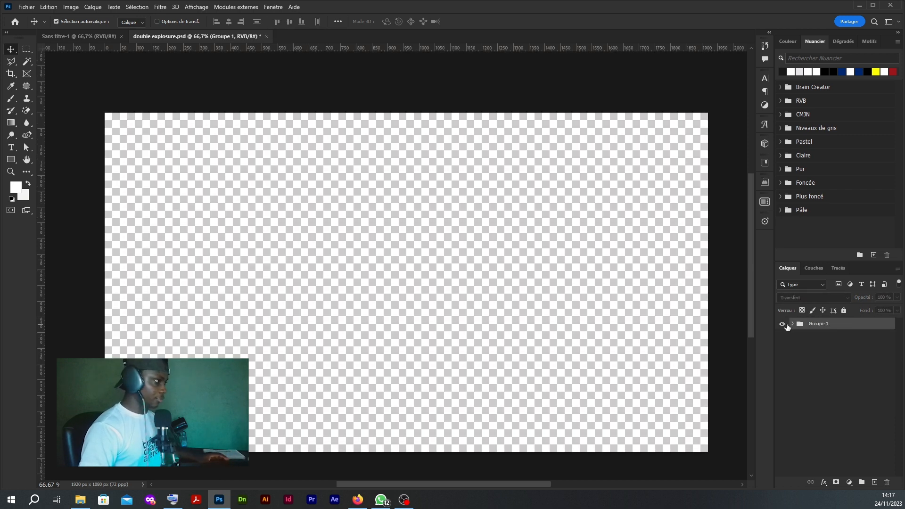
left_click(783, 324)
key("ctrl")
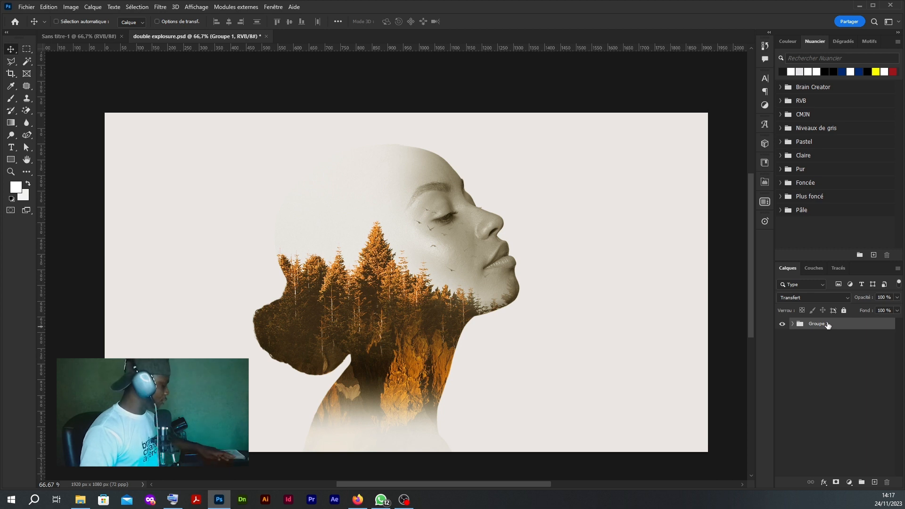
key("ctrl+alt+shift+e")
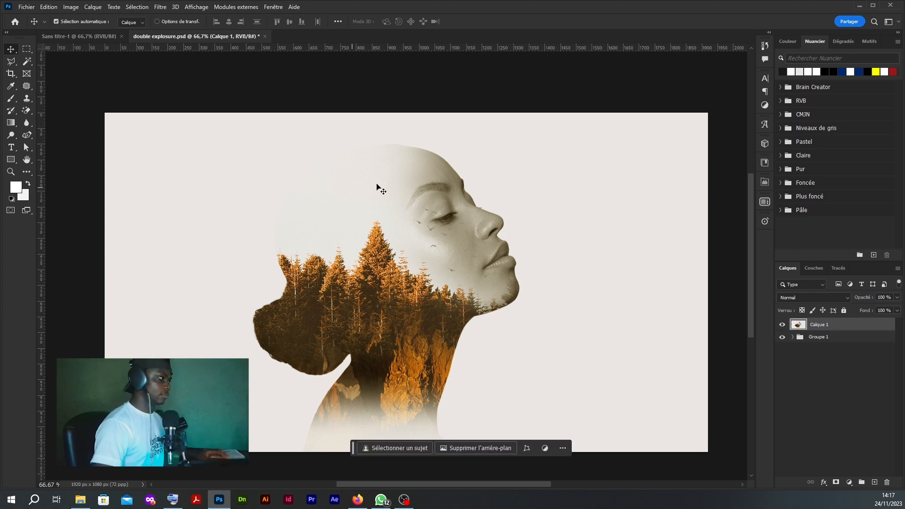
Open the Camera Raw filter on the merged layer and set Exposure -1.10, Contrast +24 and Highlights +12, and lower the Whites
left_click(160, 7)
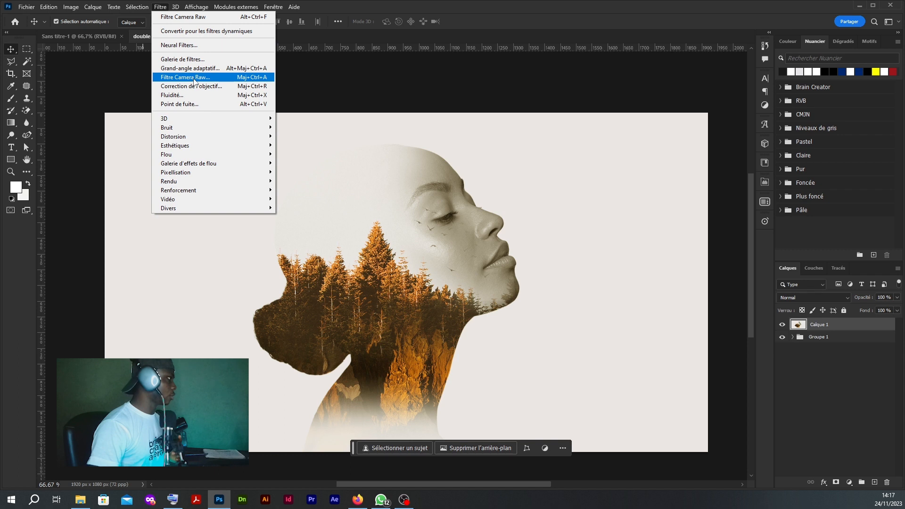
left_click(194, 80)
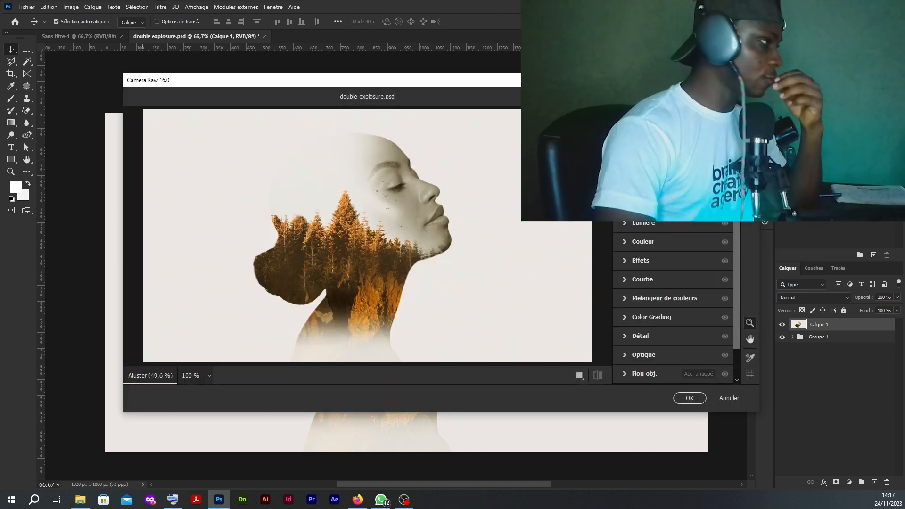
left_click(644, 223)
left_click_drag(673, 244, 680, 273)
left_click_drag(673, 300, 637, 302)
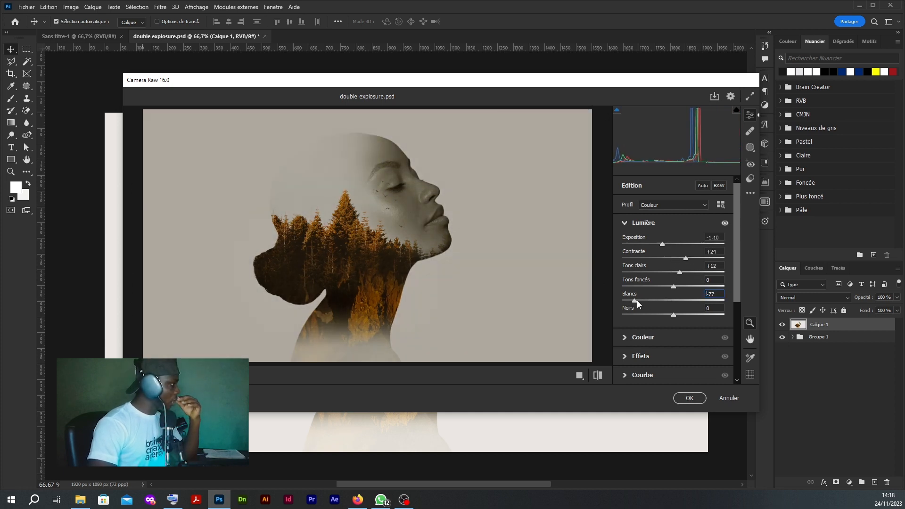
scroll(634, 264, "down", 3)
left_click(625, 223)
Warm the image in Camera Raw with Temperature +20, Tint -4 and Vibrance +28, and apply the filter
left_click(643, 241)
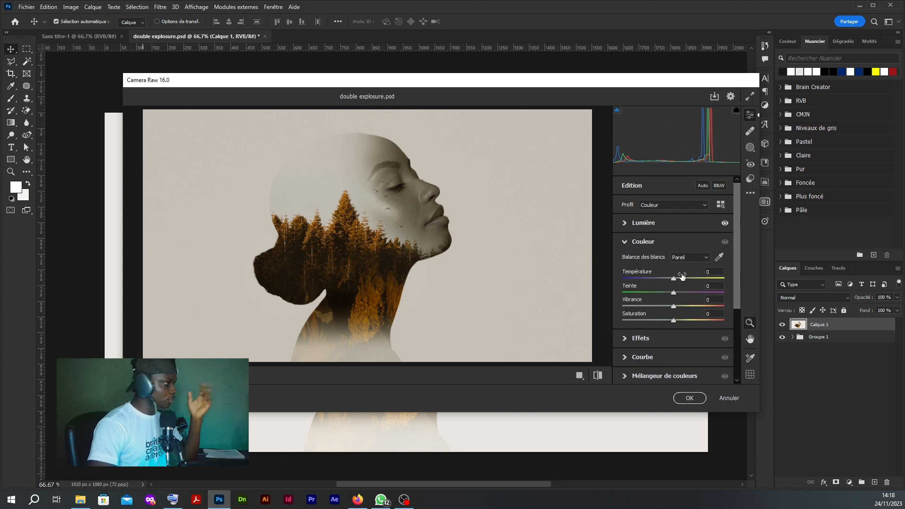
left_click_drag(665, 279, 678, 295)
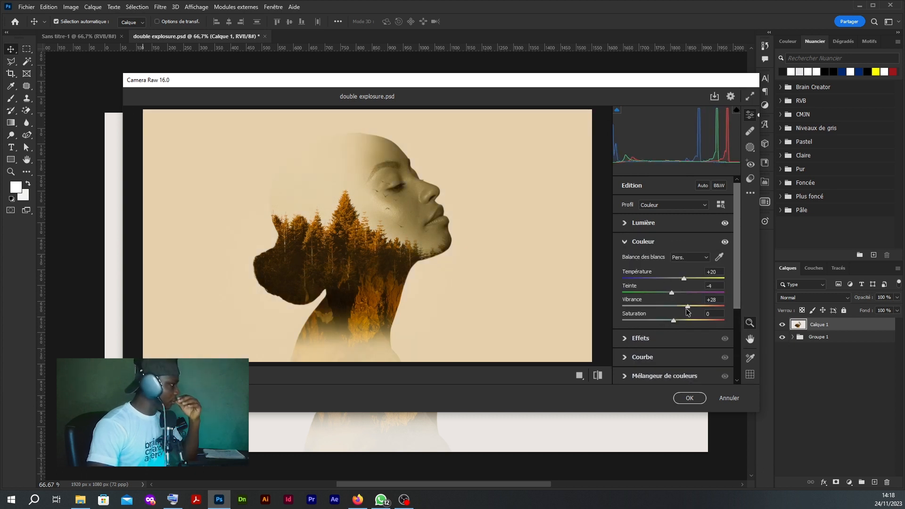
left_click(689, 398)
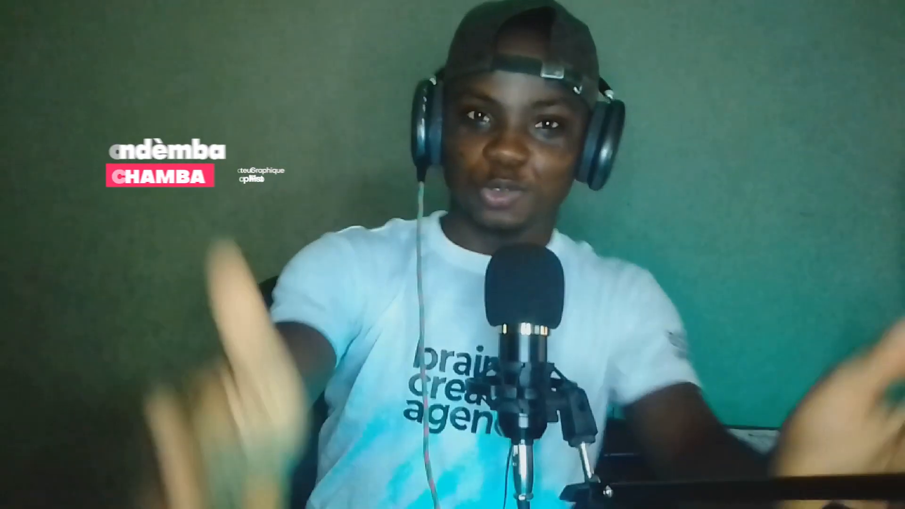